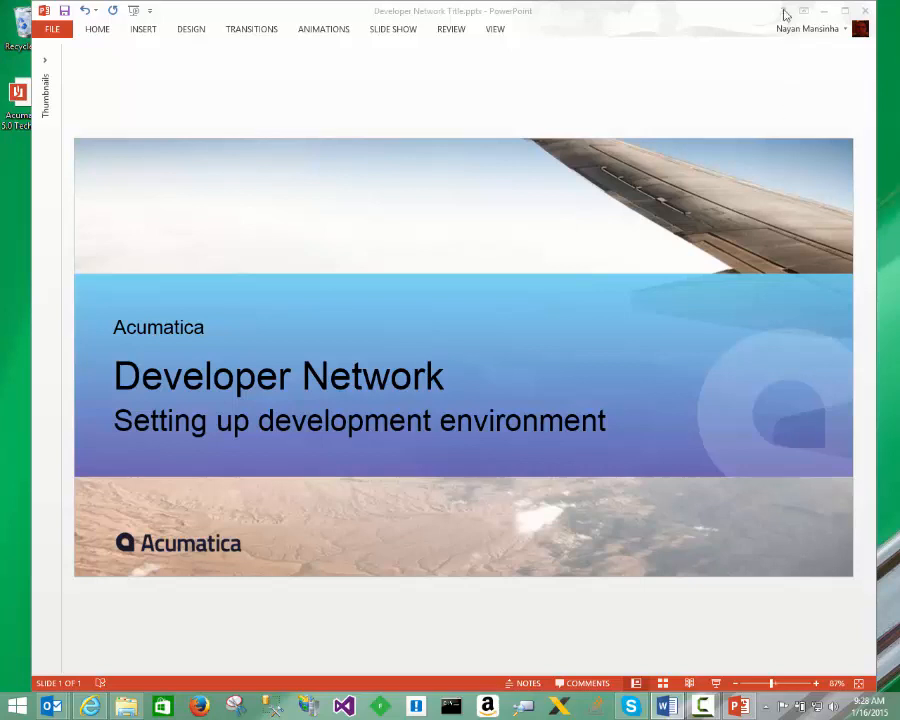
# Step: Minimize the presentation, search Windows for "turn windows" and open the dialog for turning Windows features on or off
pyautogui.click(824, 12)
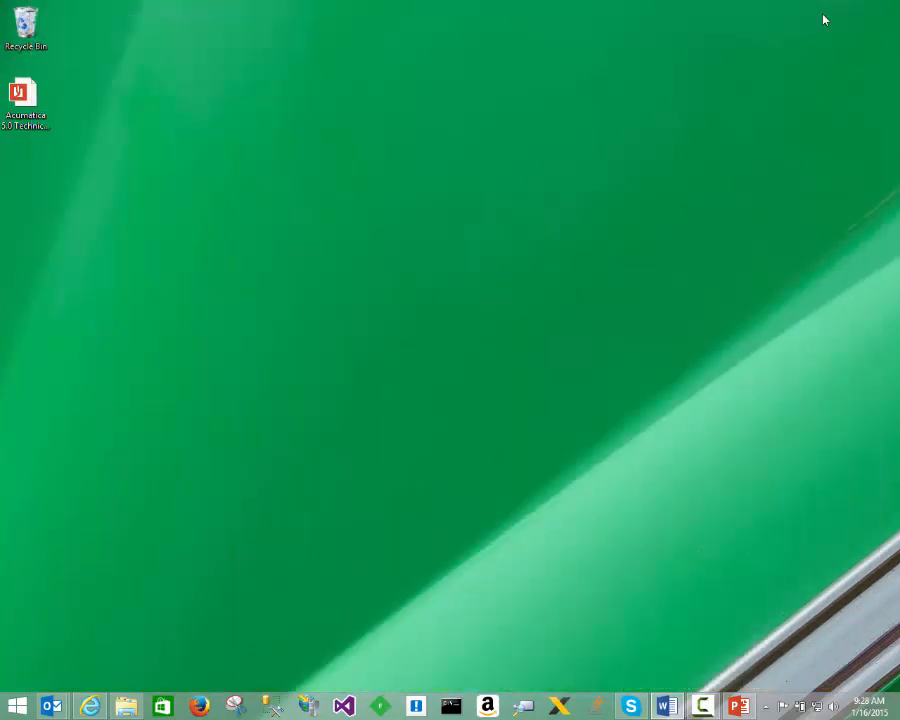
pyautogui.press('super')
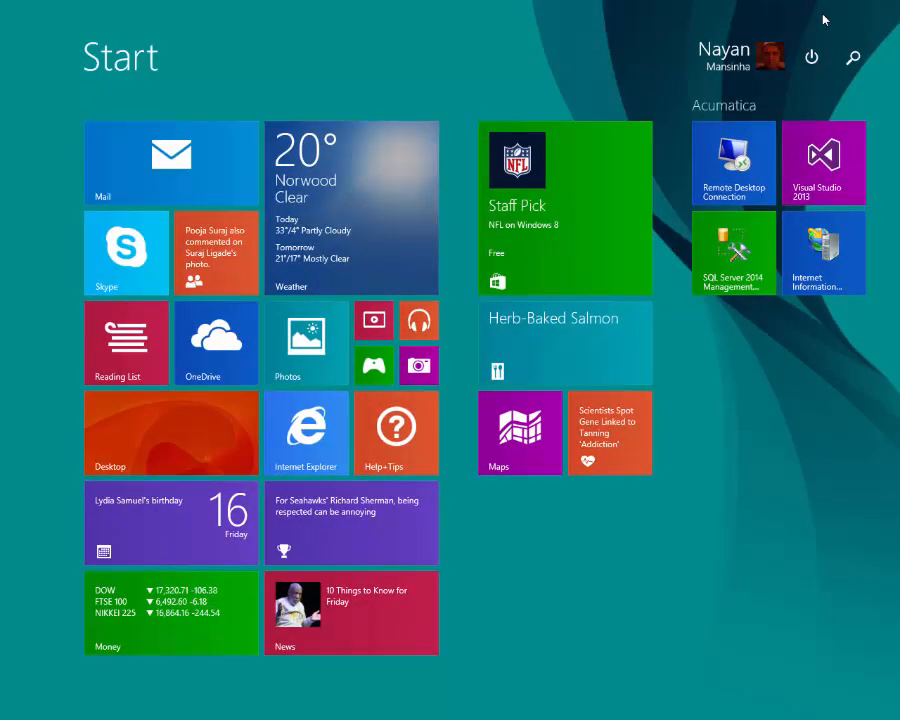
pyautogui.write('turn w')
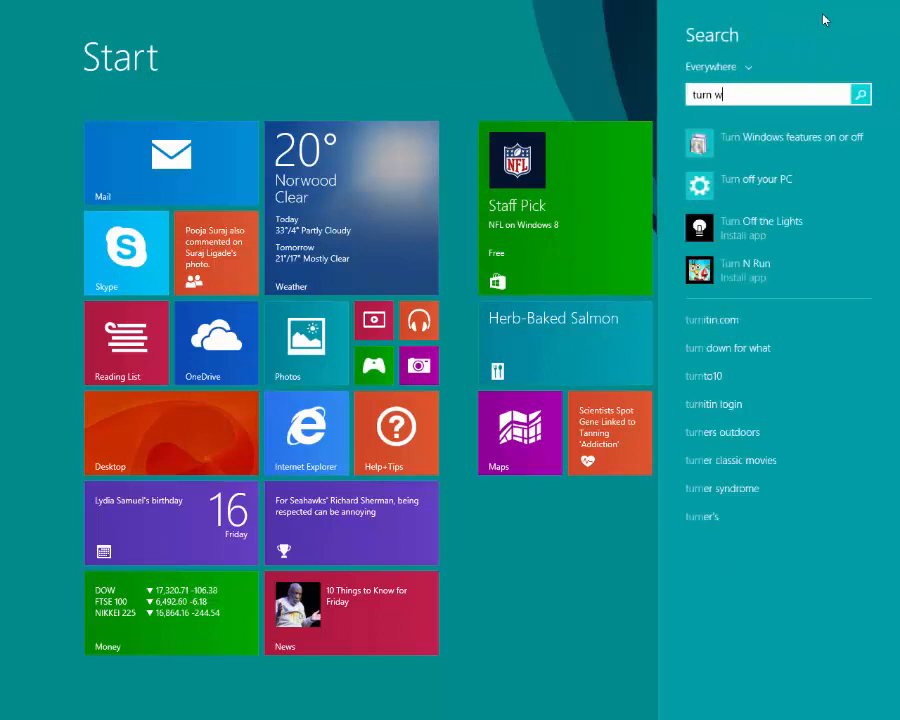
pyautogui.write('indows')
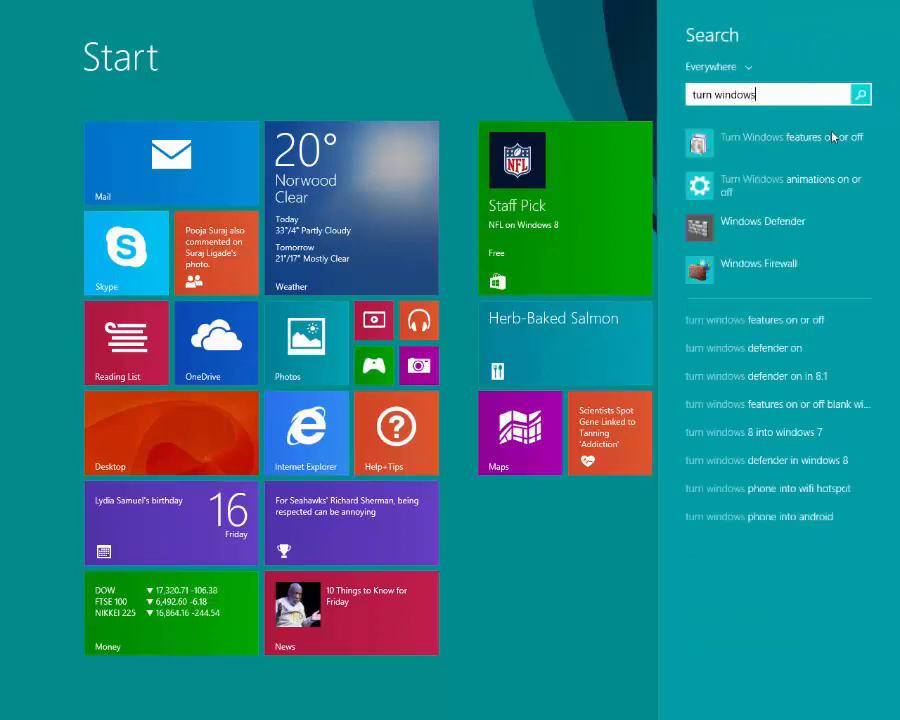
pyautogui.click(790, 141)
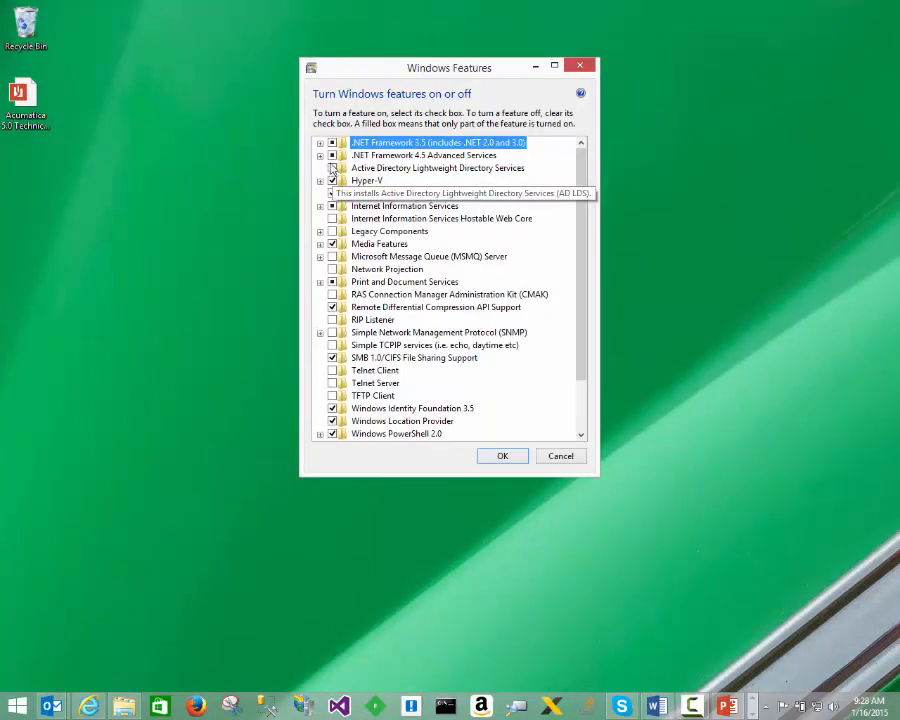
# Step: Review the features enabled under .NET Framework 4.5 Advanced Services, IIS Web Management Tools and Application Development Features
pyautogui.click(348, 156)
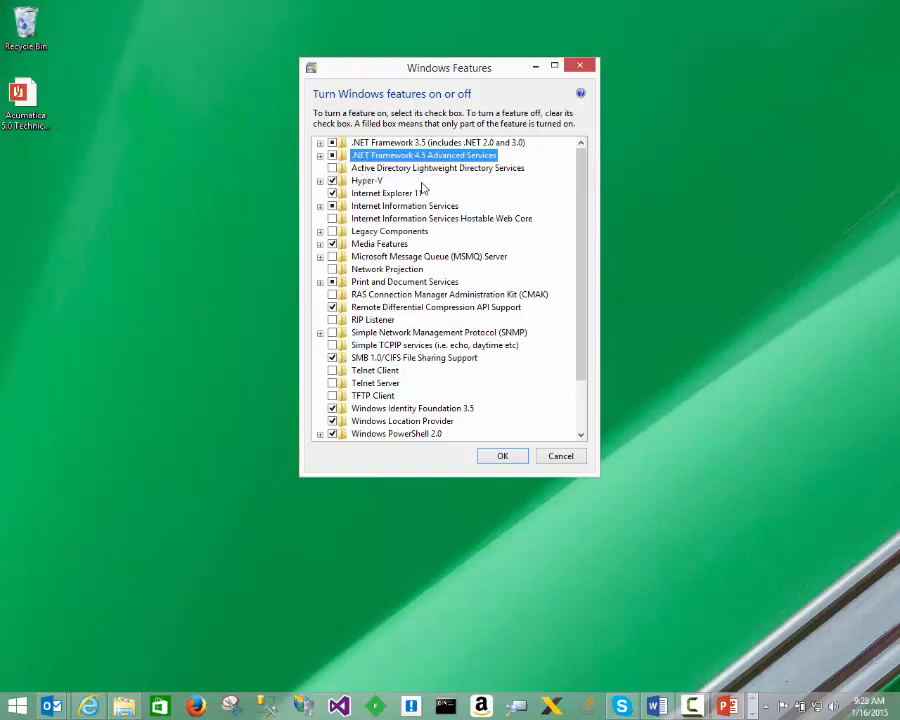
pyautogui.click(320, 157)
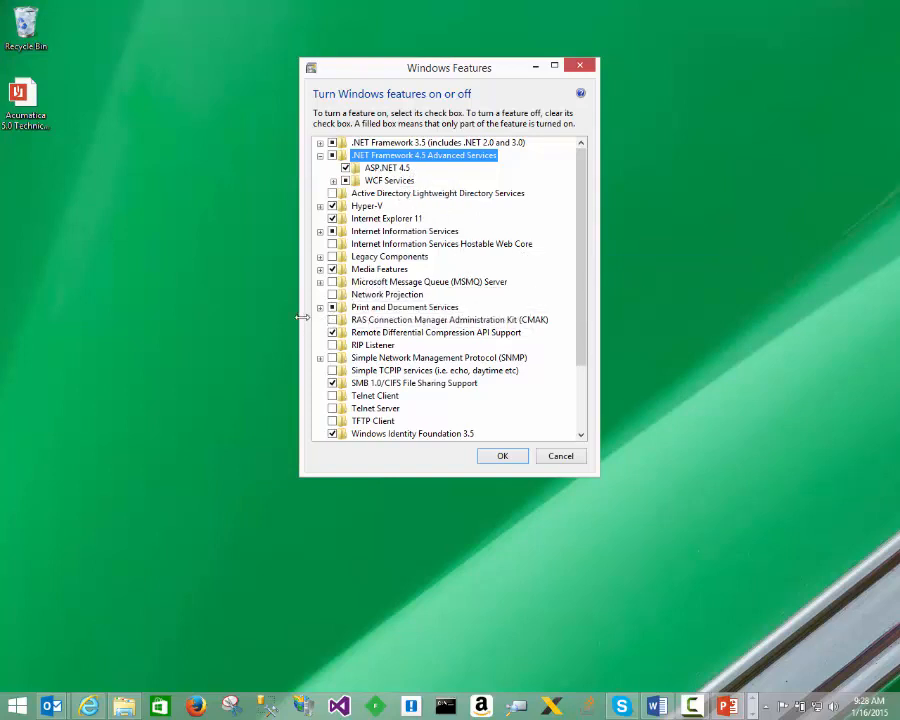
pyautogui.click(320, 231)
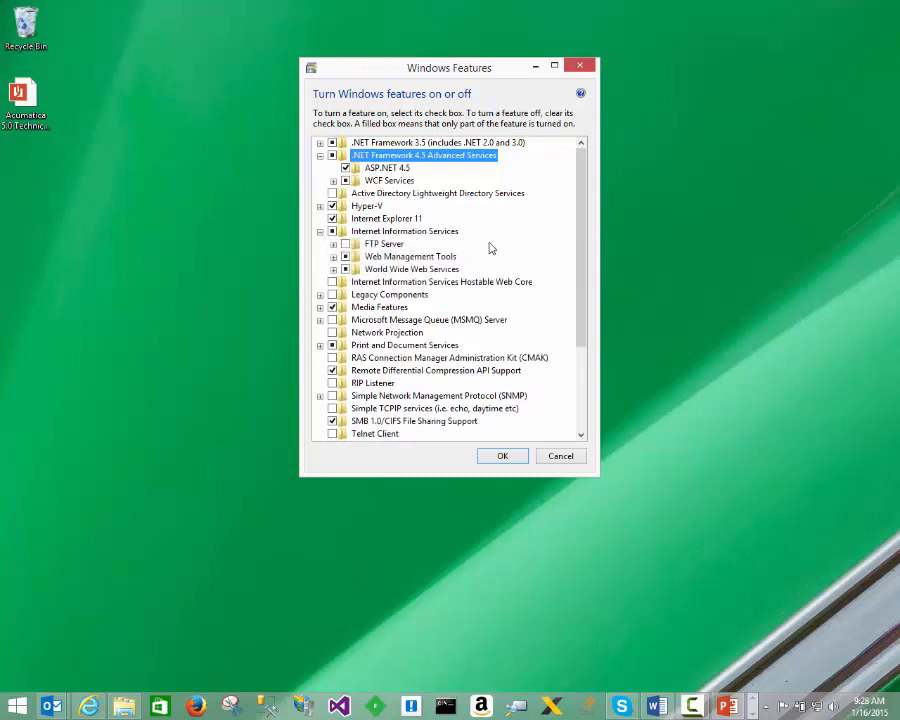
pyautogui.click(333, 257)
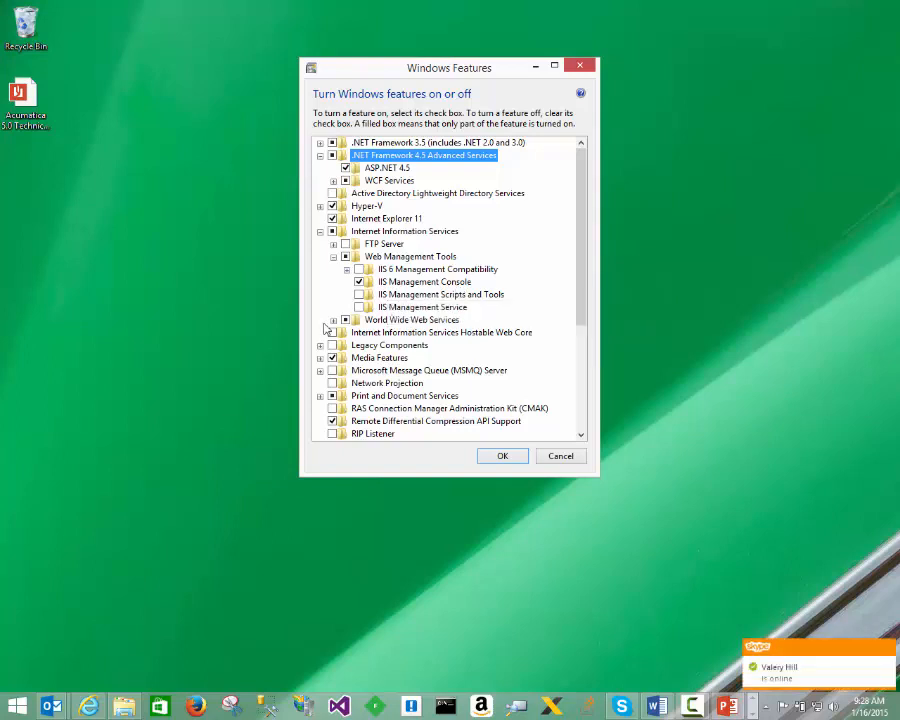
pyautogui.click(333, 320)
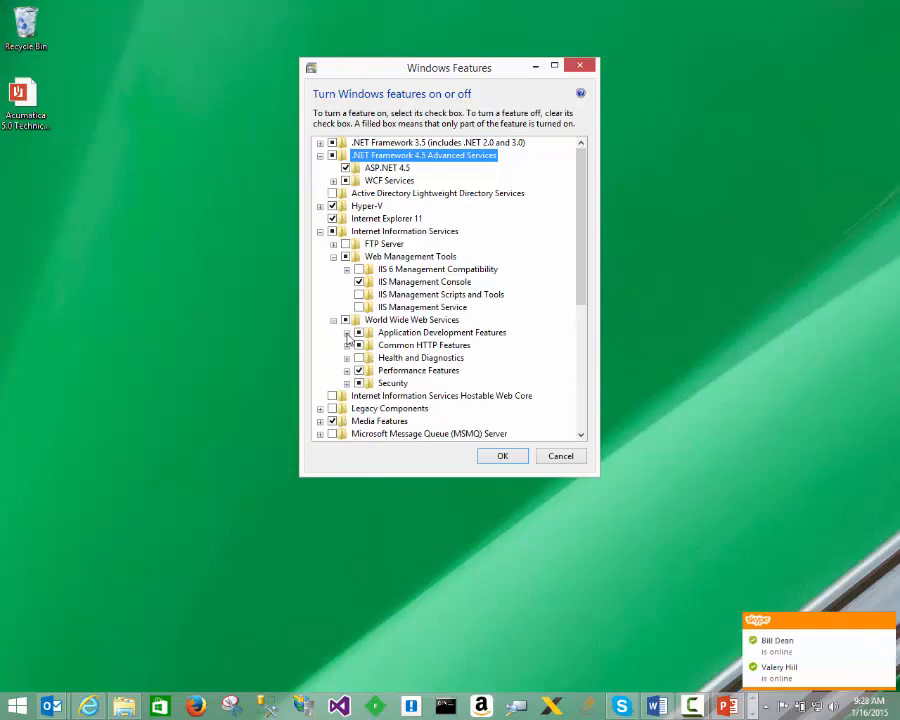
pyautogui.click(346, 334)
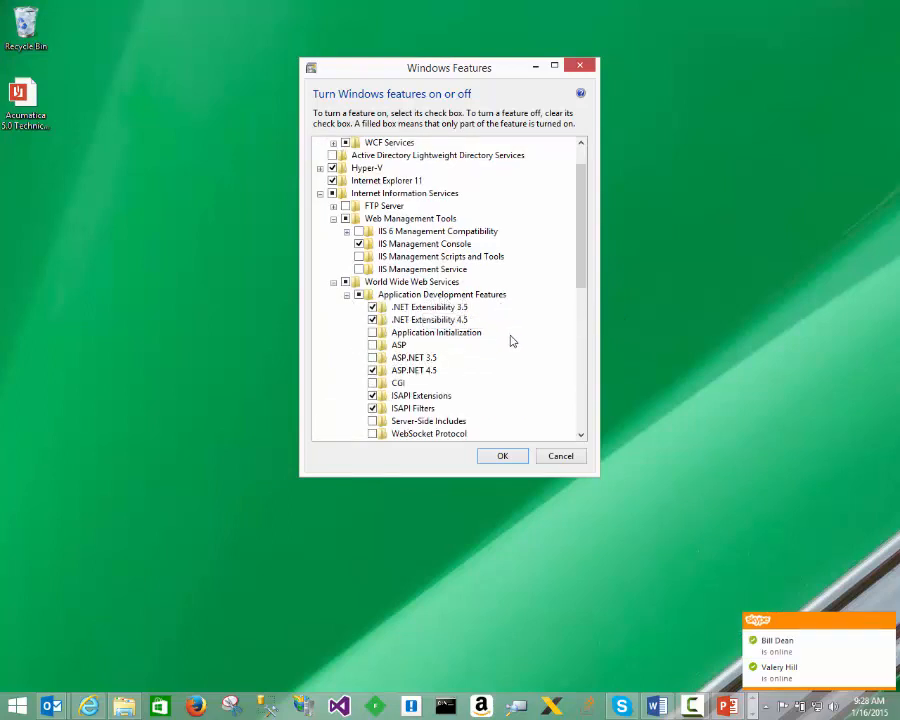
pyautogui.scroll(-1, 505, 340)
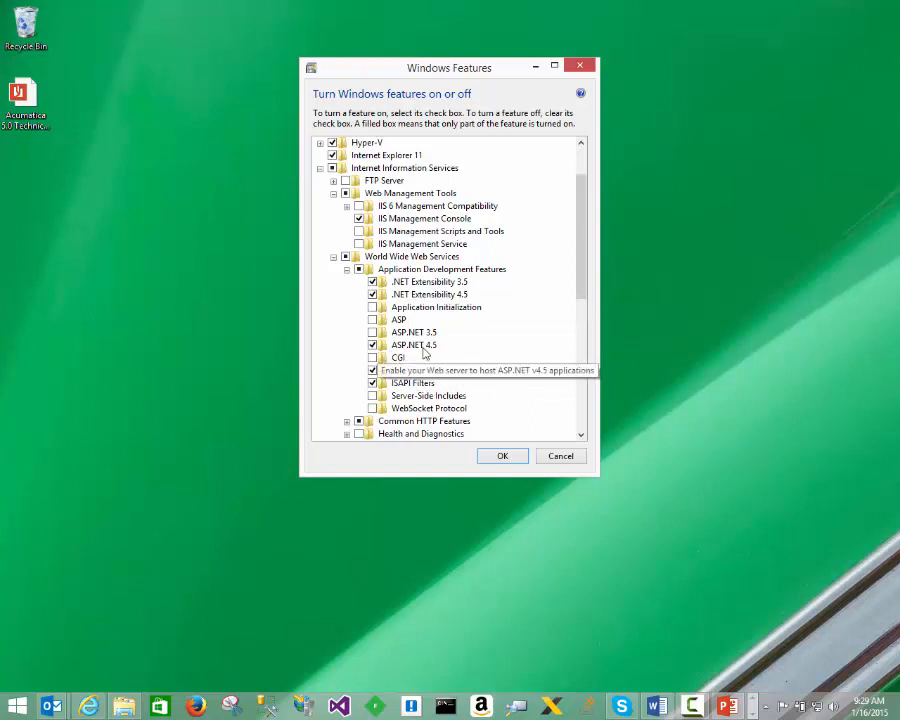
pyautogui.scroll(-1, 493, 355)
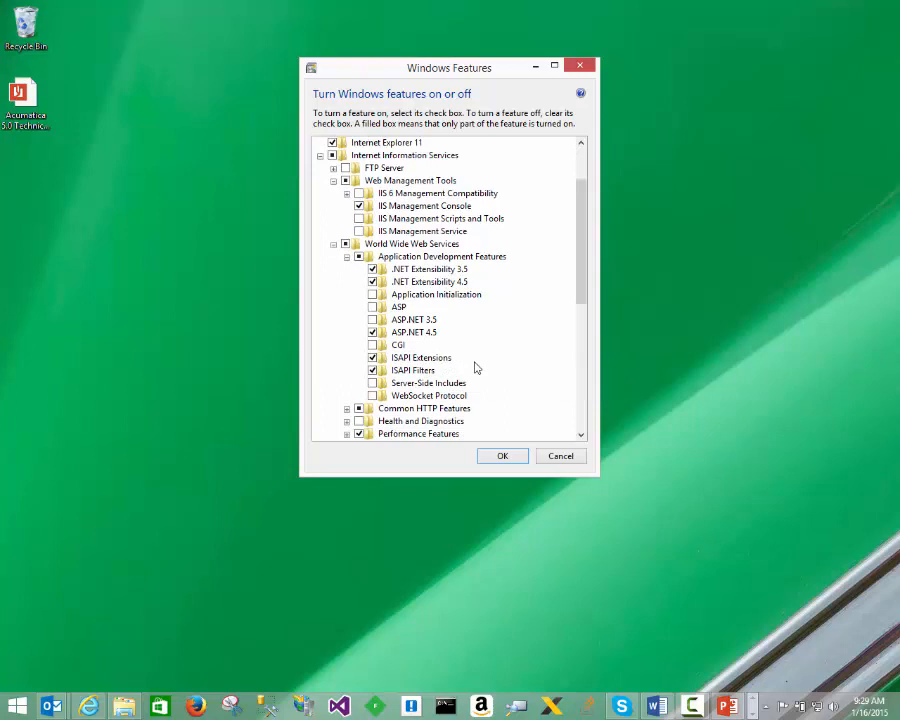
pyautogui.scroll(-3, 476, 367)
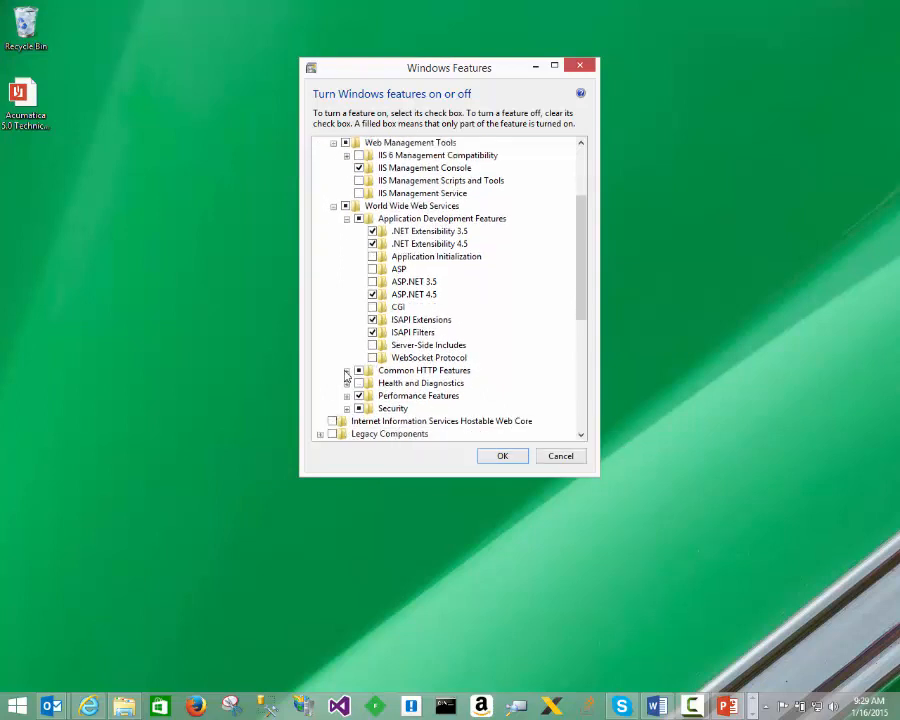
# Step: Review the Common HTTP, Performance and Security features under World Wide Web Services, and accept the Windows Features dialog
pyautogui.click(347, 370)
pyautogui.scroll(-2, 484, 370)
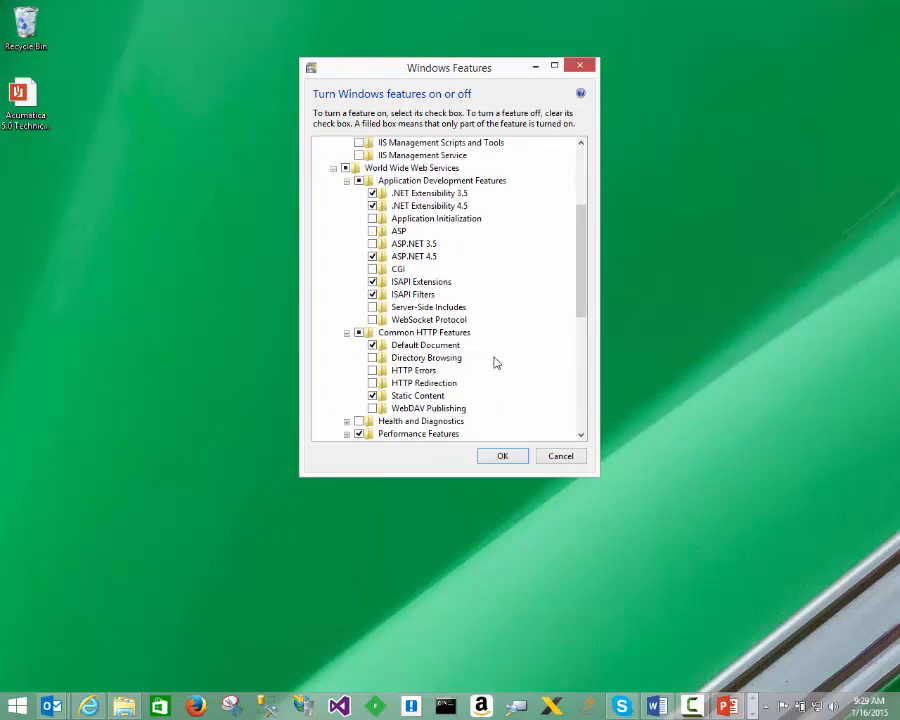
pyautogui.scroll(-1, 494, 363)
pyautogui.scroll(-1, 494, 363)
pyautogui.click(346, 357)
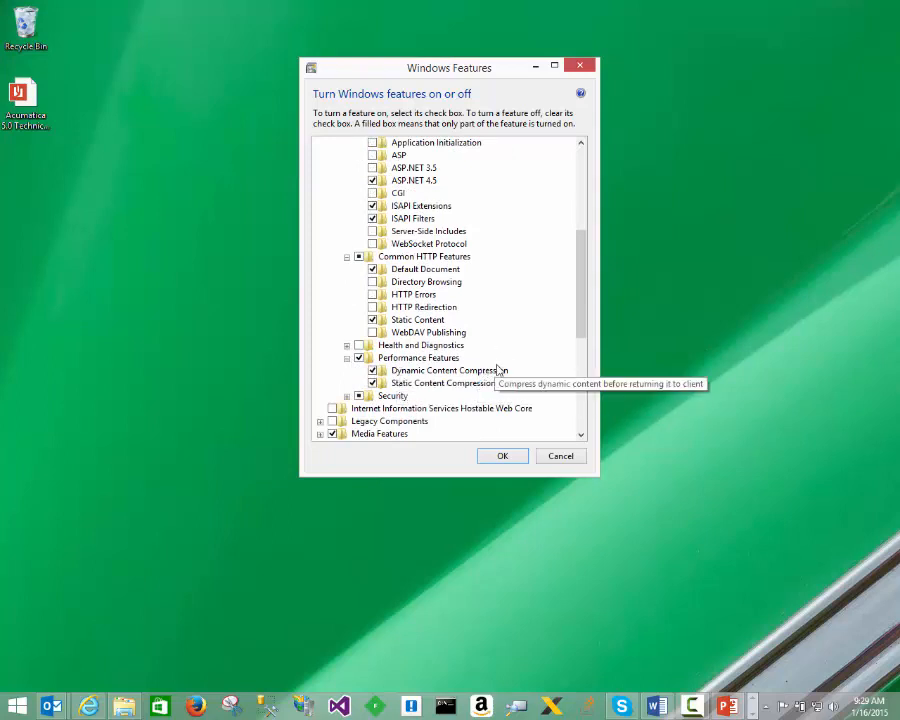
pyautogui.scroll(-1, 500, 370)
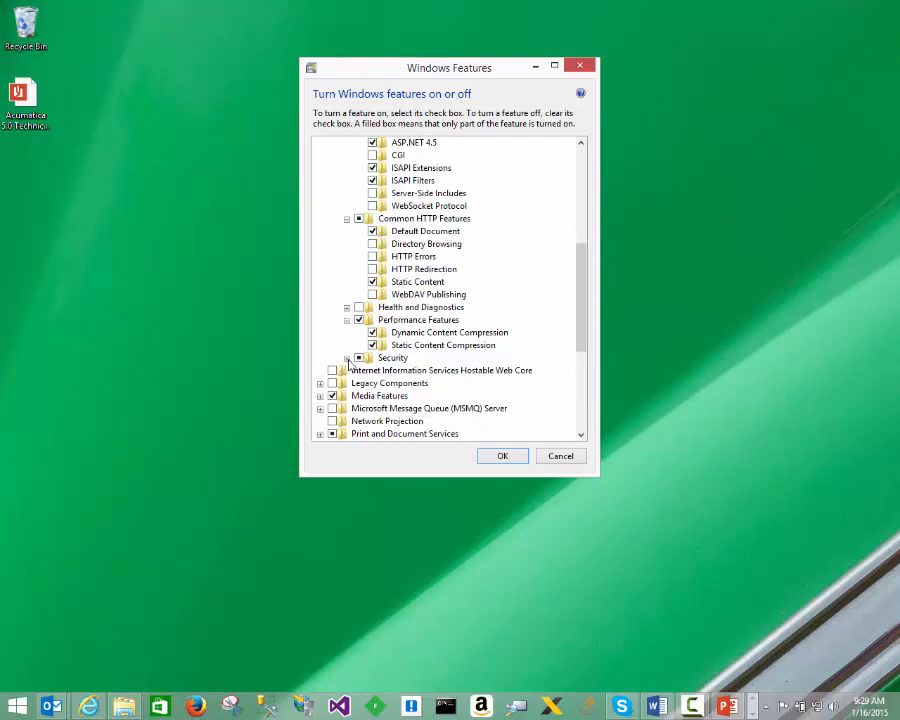
pyautogui.click(347, 357)
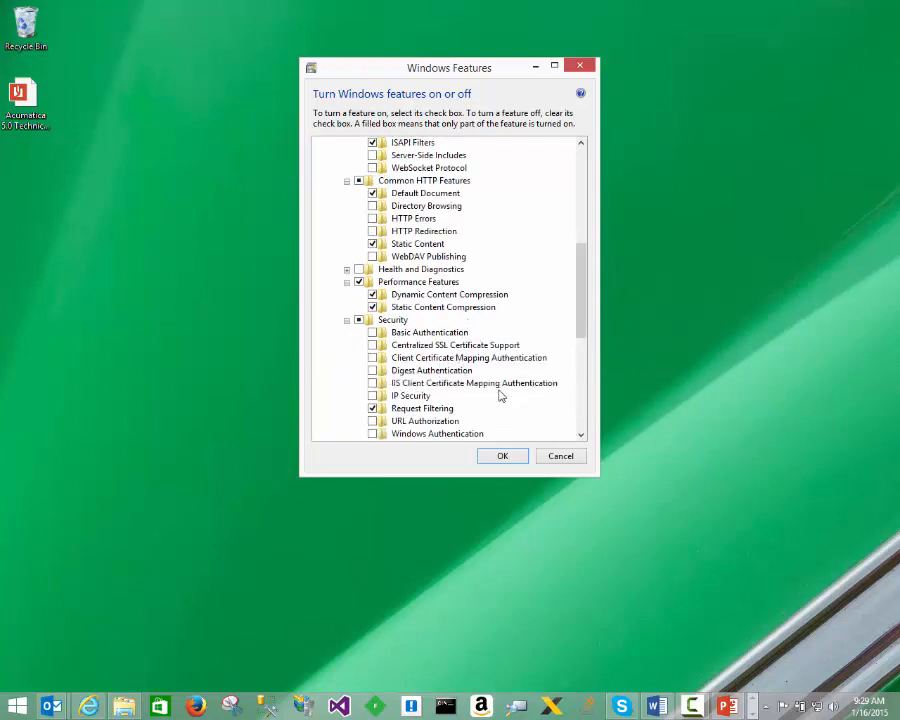
pyautogui.scroll(-1, 500, 395)
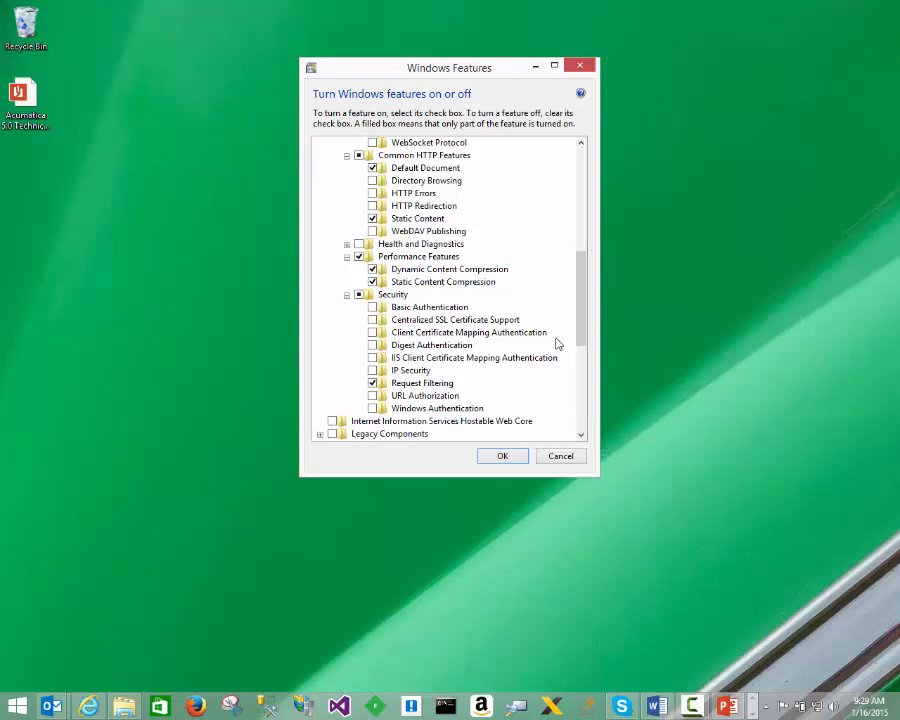
pyautogui.moveTo(581, 326); pyautogui.dragTo(585, 245)
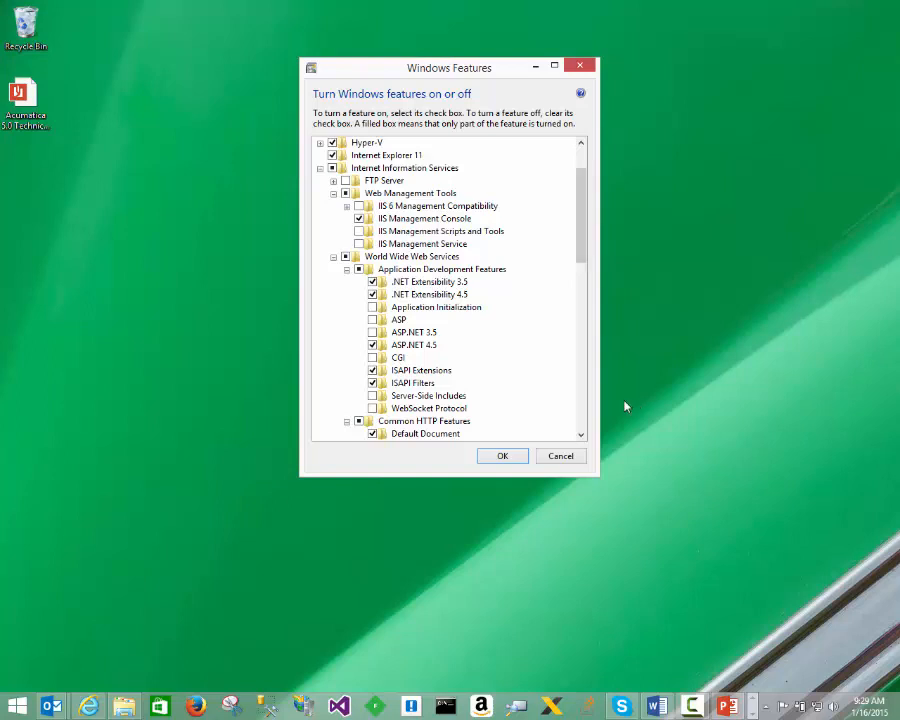
pyautogui.click(503, 458)
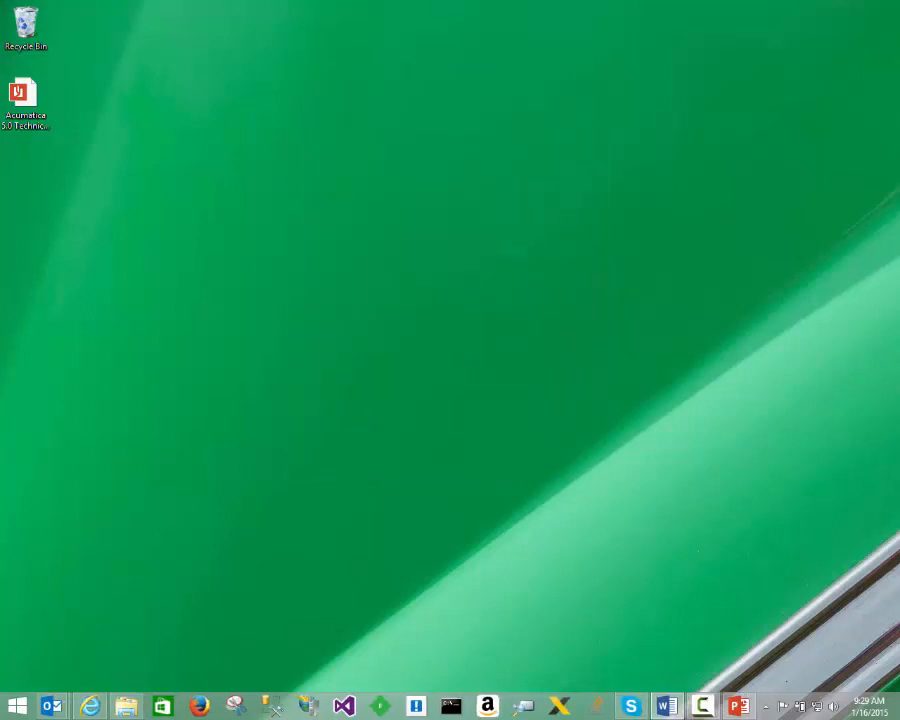
# Step: Open the Acumatica Installs folder in File Explorer and launch AcumaticaERPInstall.msi
pyautogui.click(126, 706)
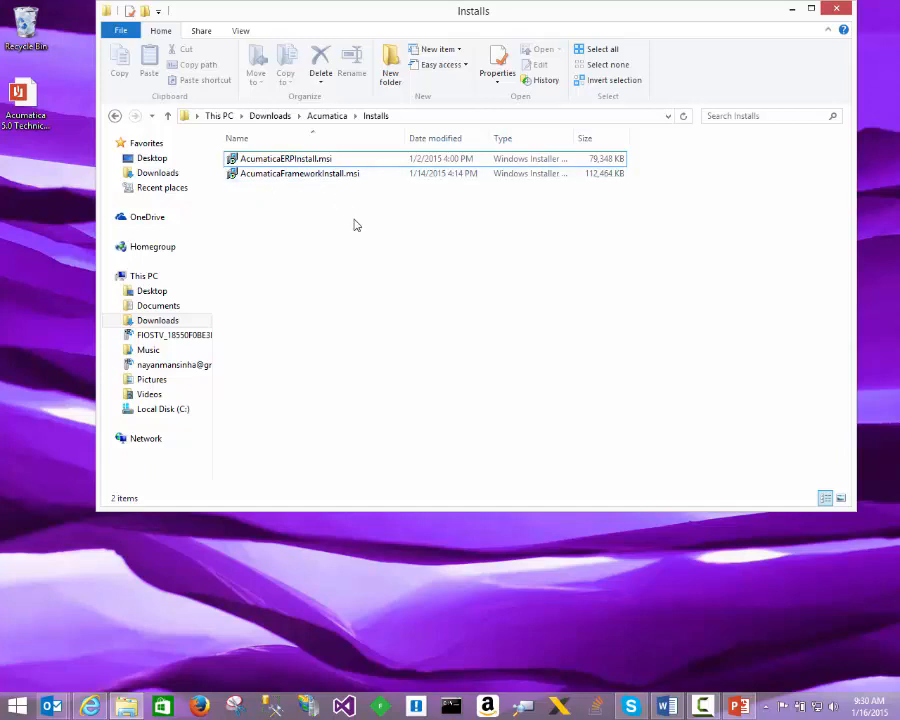
pyautogui.click(265, 160)
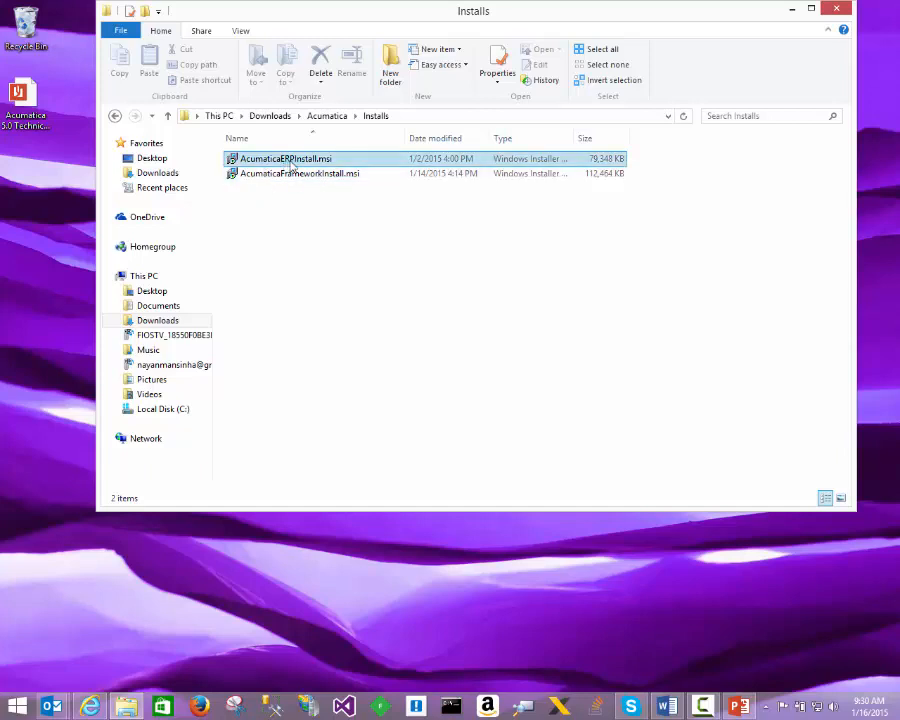
pyautogui.click(300, 202)
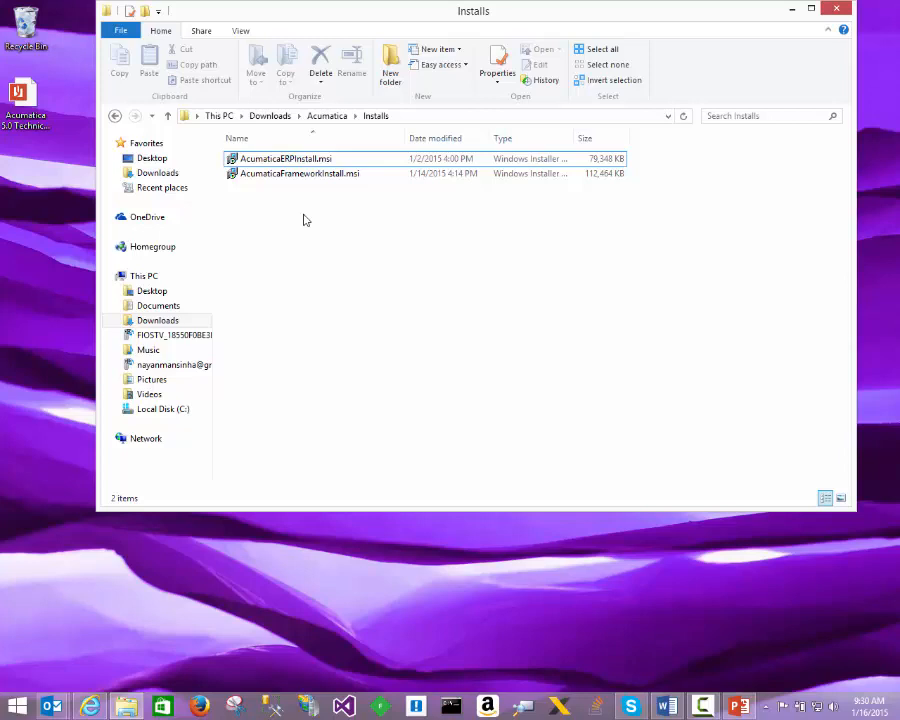
pyautogui.click(291, 159)
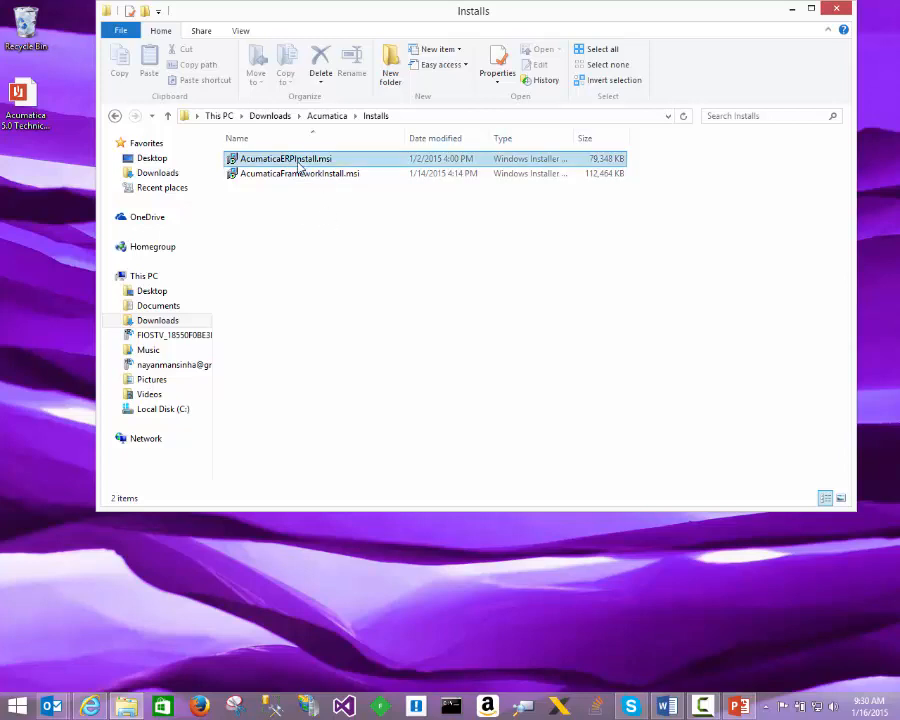
pyautogui.doubleClick(297, 162)
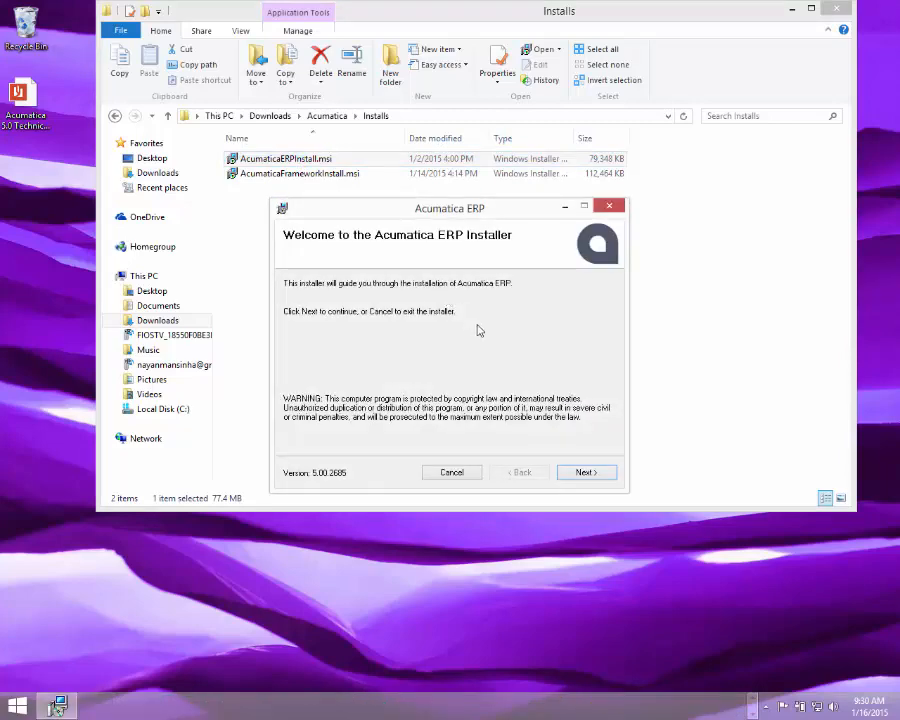
# Step: Accept the license, install Acumatica ERP with Report Designer in C:\Program Files (x86)\Acumatica ERP\, and close its Configuration Wizard
pyautogui.click(586, 473)
pyautogui.click(426, 442)
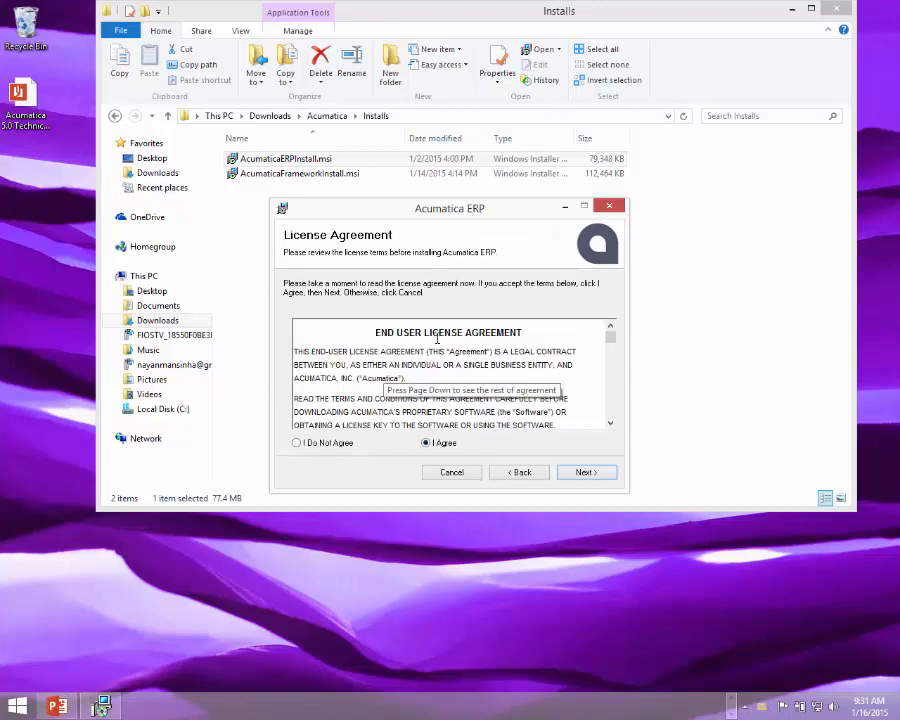
pyautogui.click(587, 474)
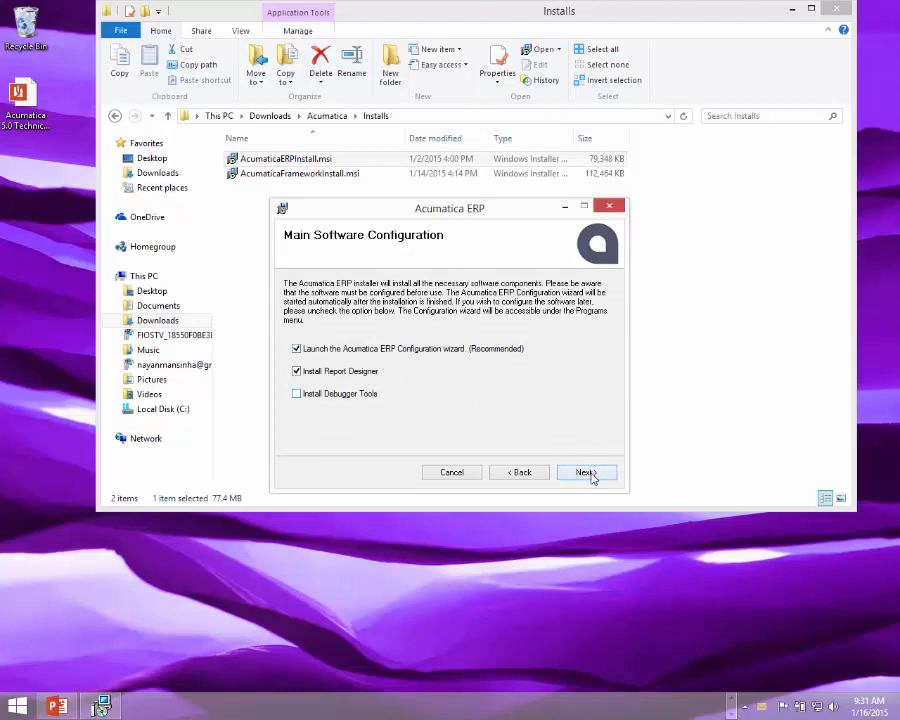
pyautogui.click(586, 472)
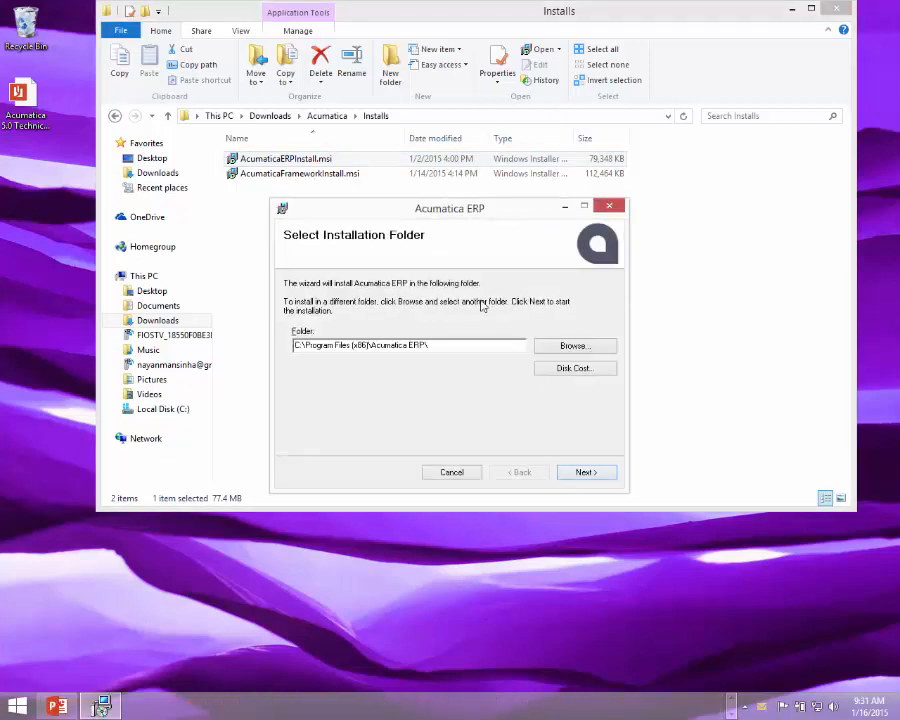
pyautogui.click(590, 474)
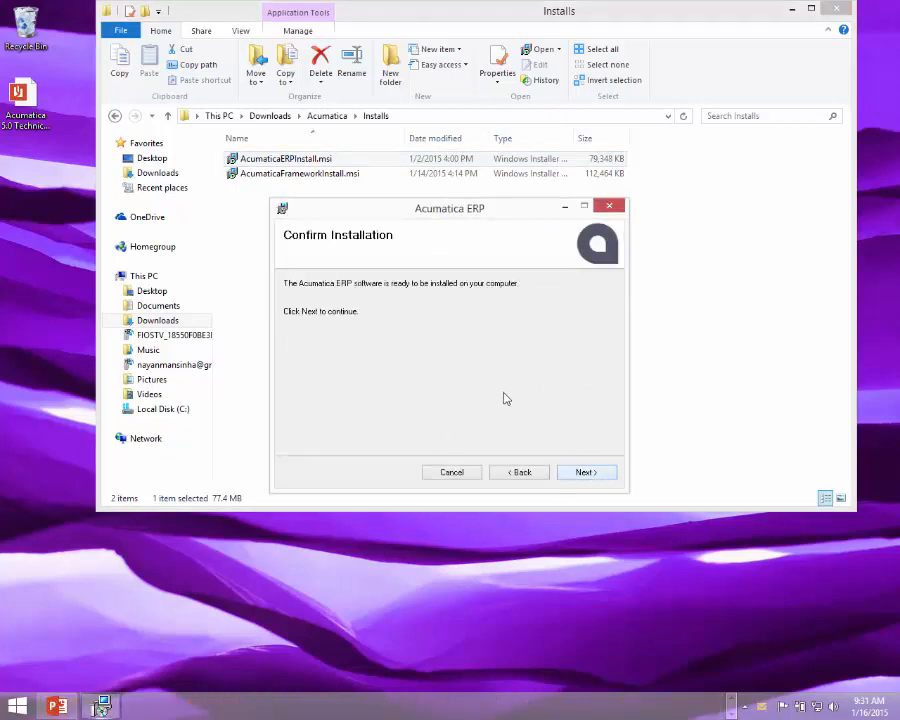
pyautogui.click(591, 476)
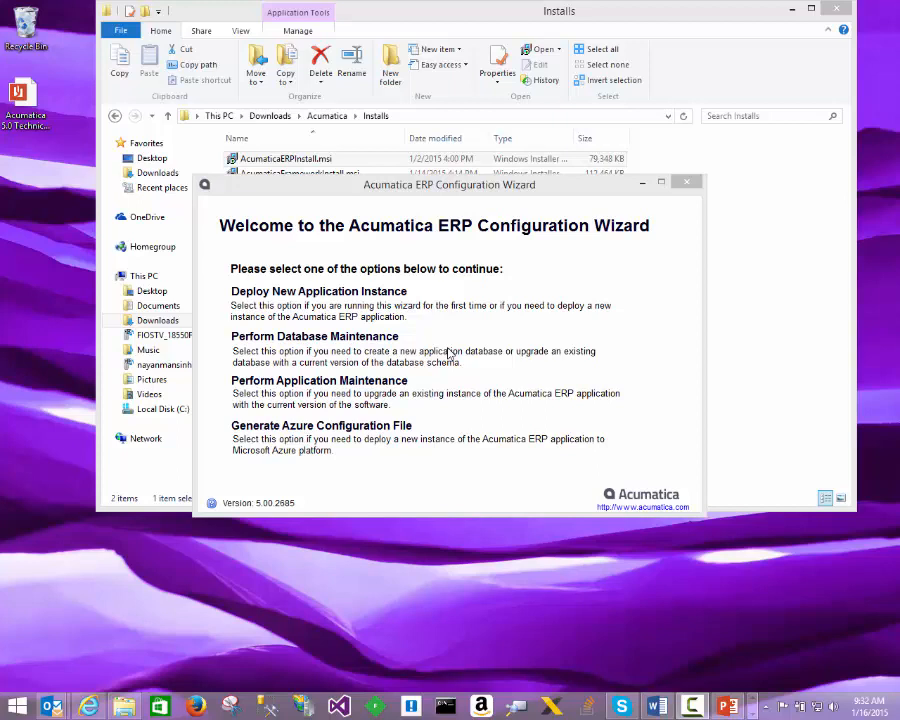
pyautogui.click(687, 183)
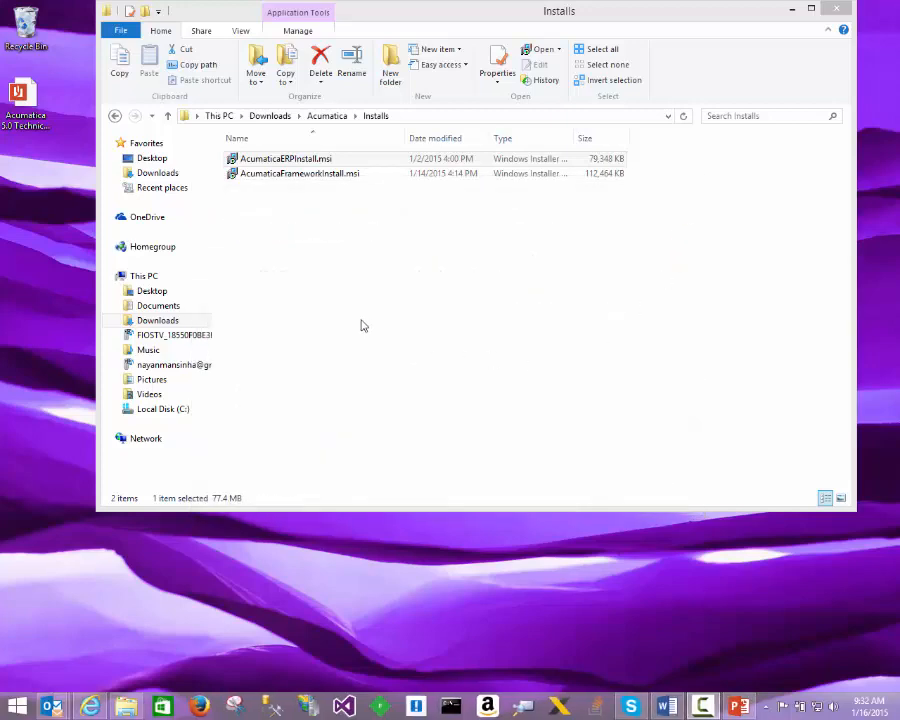
# Step: Launch AcumaticaFrameworkInstall.msi from the Installs folder and agree to its end user license agreement
pyautogui.click(266, 188)
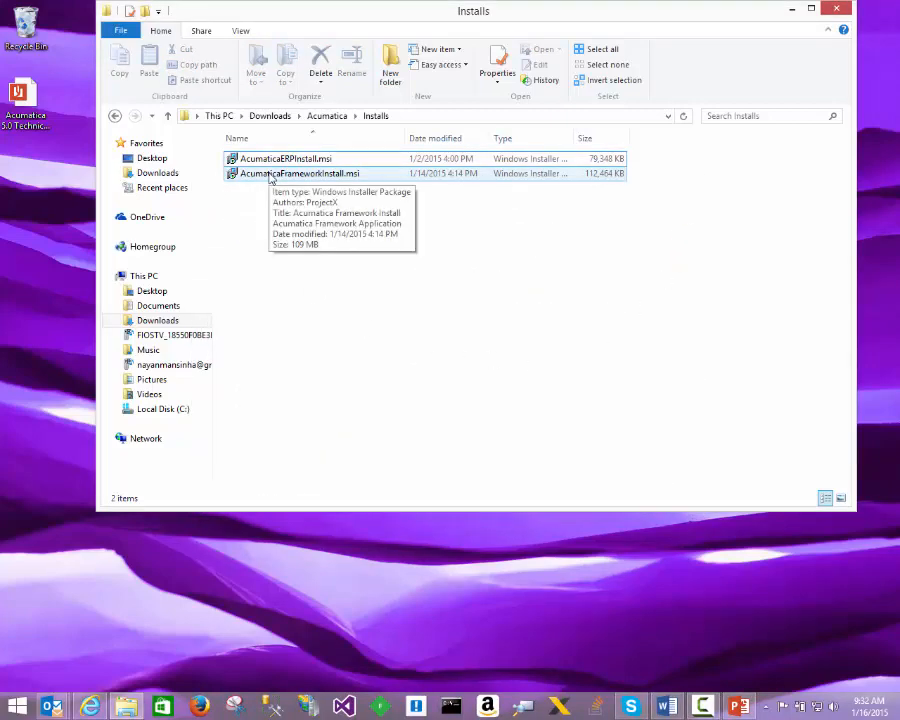
pyautogui.doubleClick(270, 178)
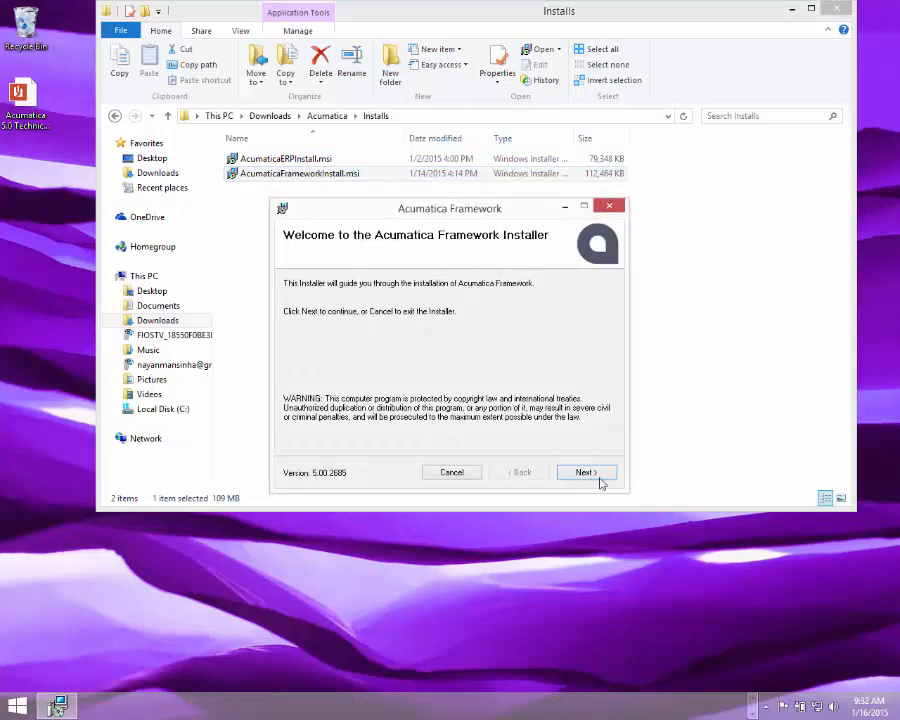
pyautogui.click(589, 472)
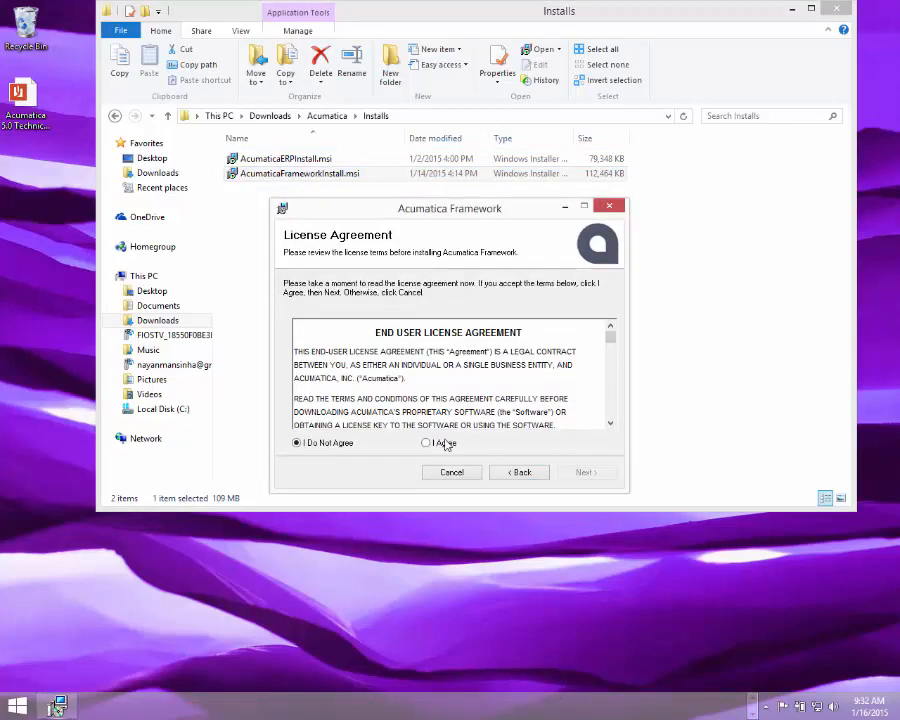
pyautogui.click(438, 442)
pyautogui.click(586, 473)
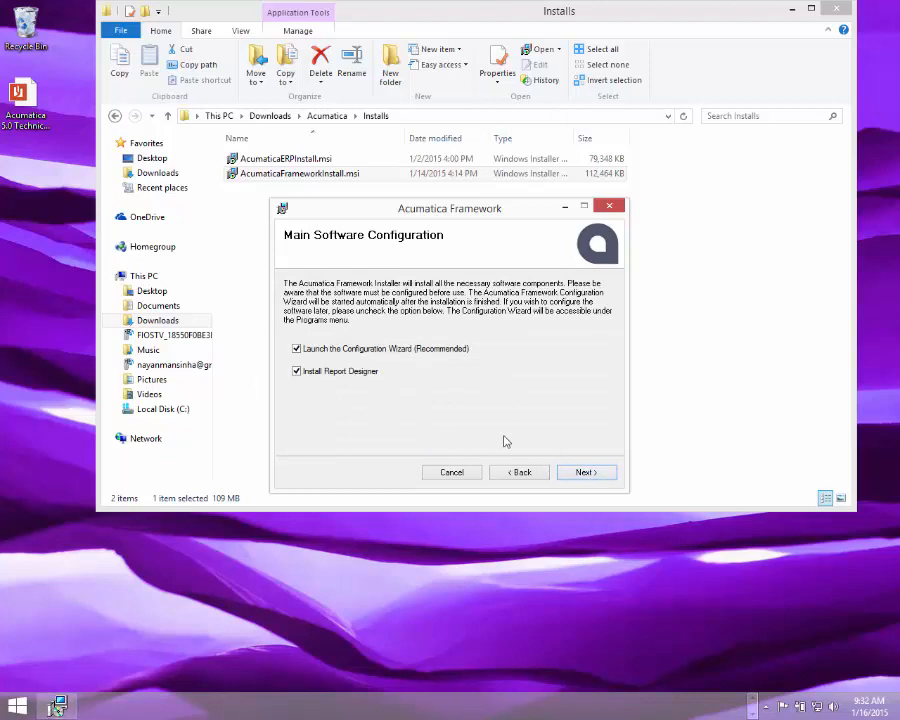
# Step: Install Acumatica Framework with Report Designer in C:\Program Files (x86)\Acumatica Framework\ and close its Configuration Wizard
pyautogui.click(591, 476)
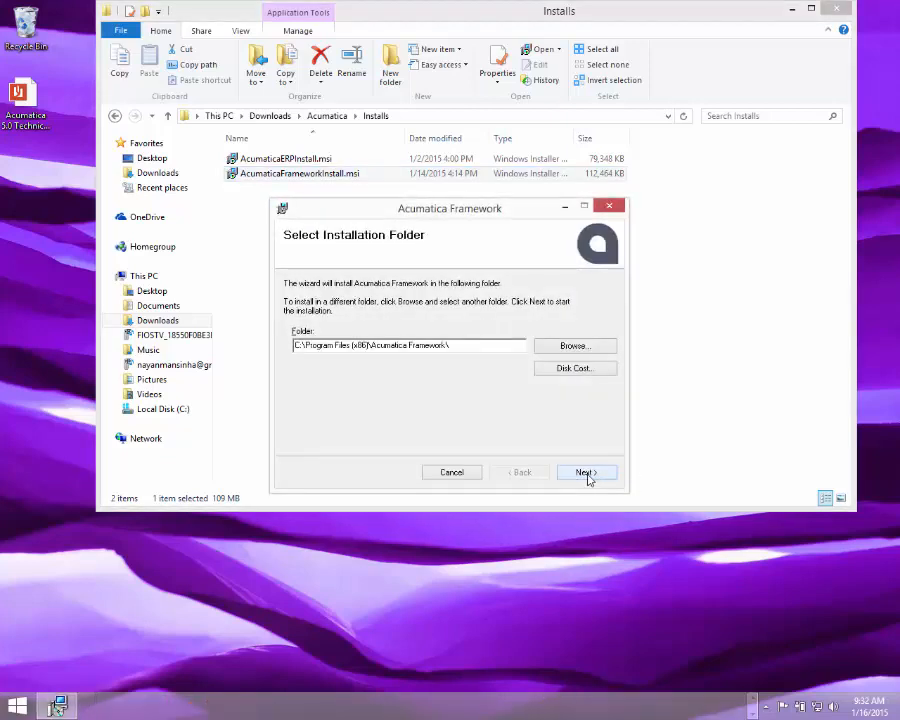
pyautogui.click(588, 476)
pyautogui.click(588, 477)
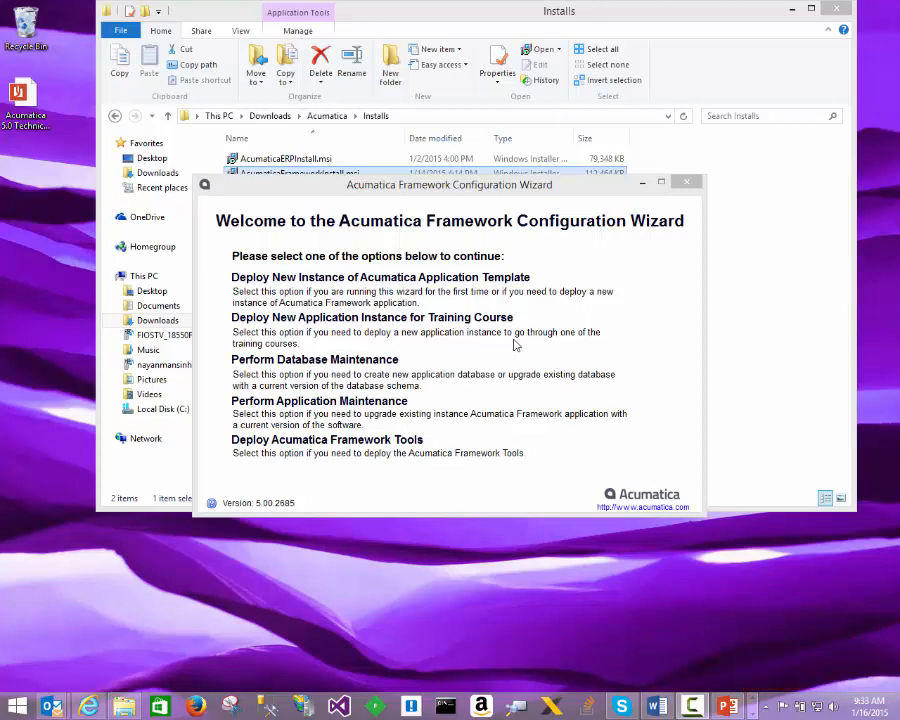
pyautogui.click(323, 441)
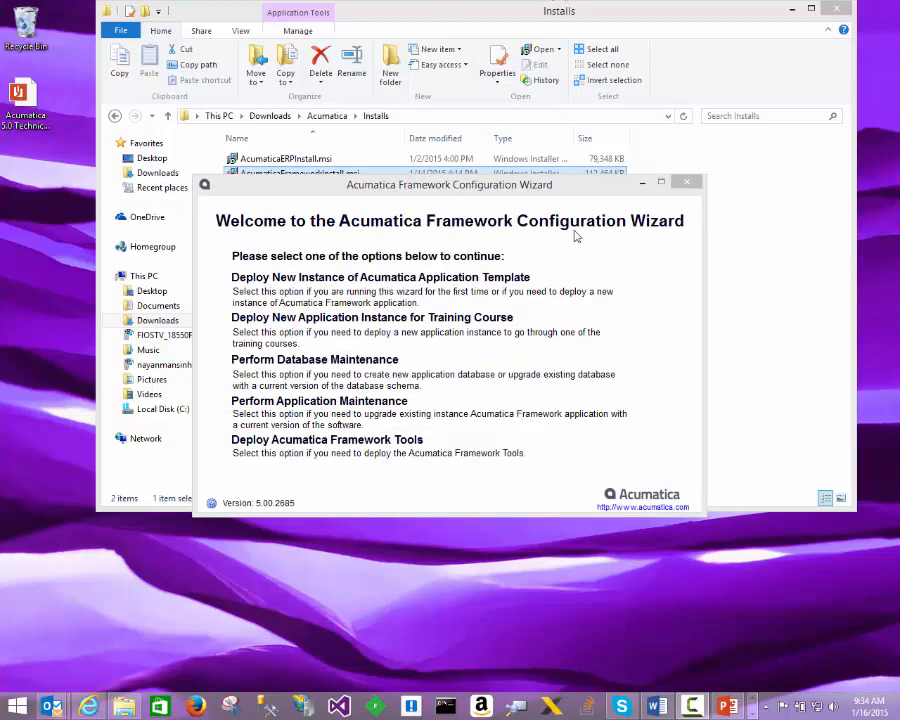
pyautogui.click(688, 183)
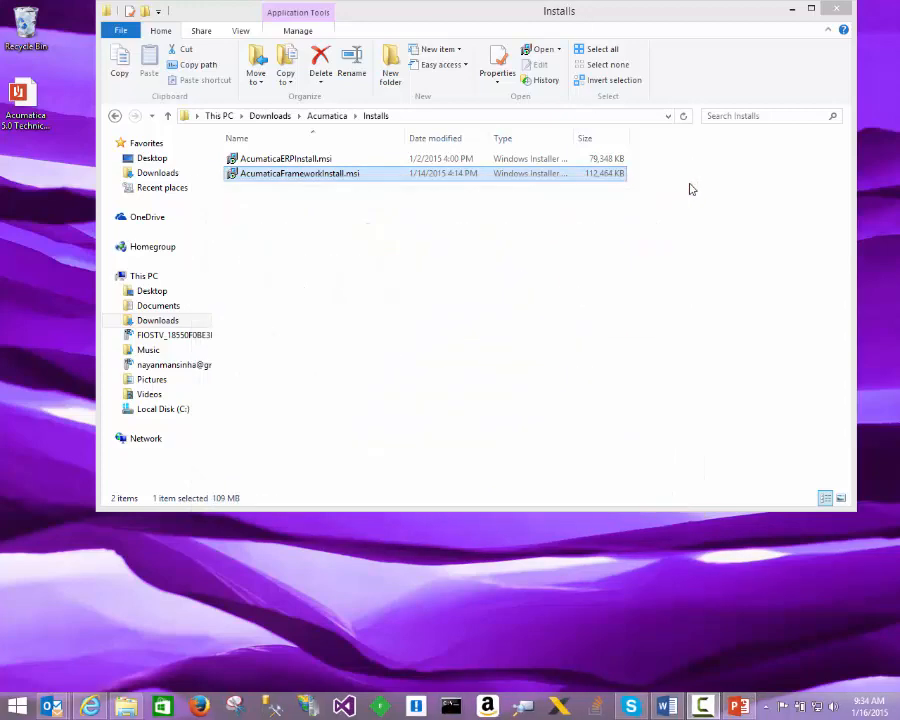